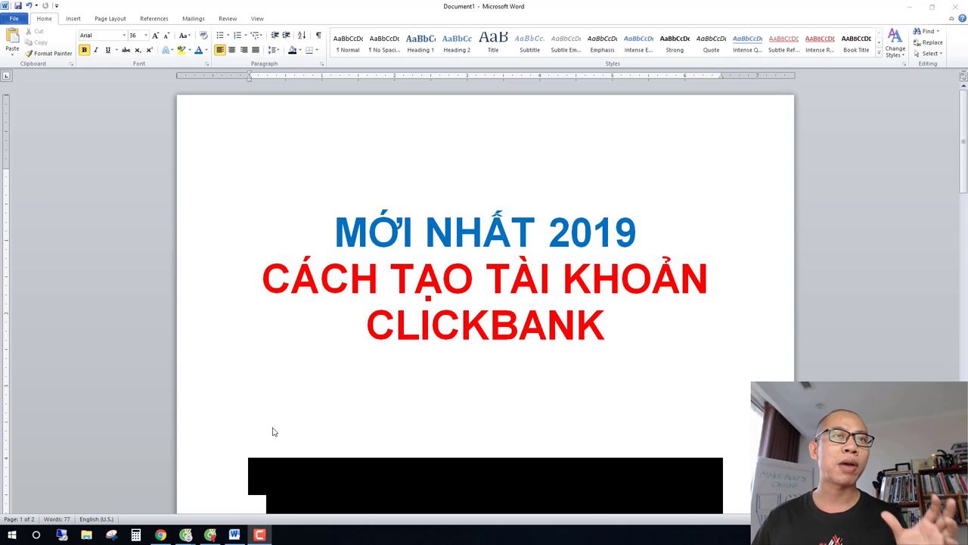
Step: Switch to the Cốc Cốc browser and open the 'Sign Up for a ClickBank Account' tab
click(212, 535)
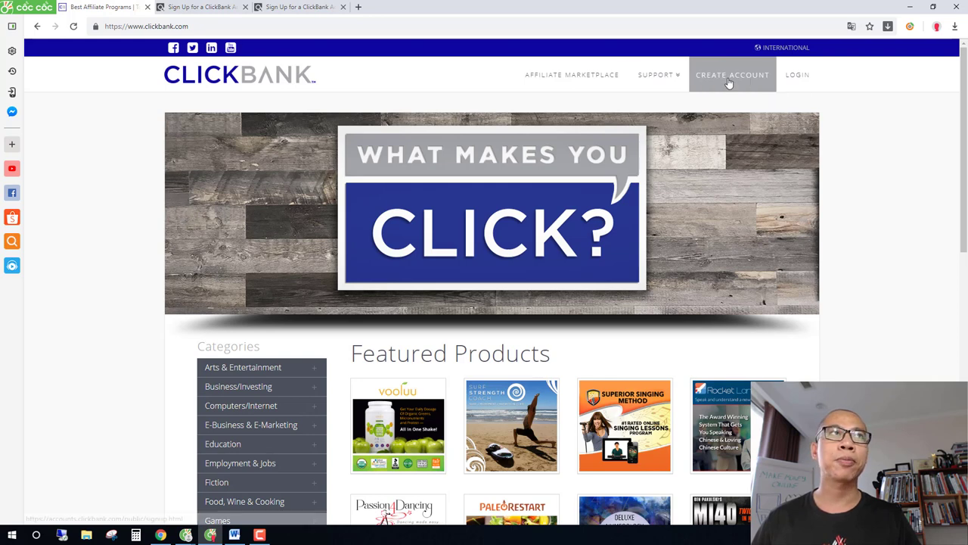
click(188, 9)
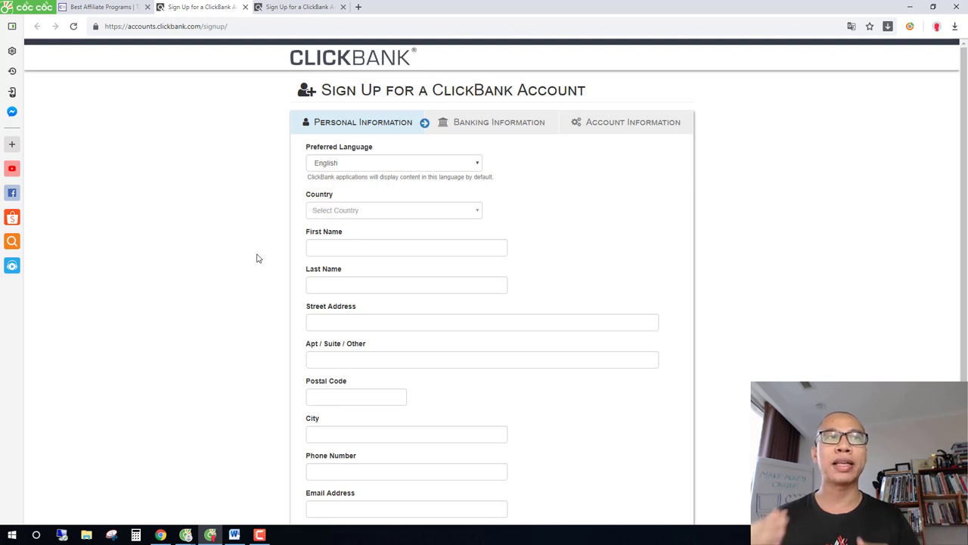
Step: Leave Preferred Language on English and pick Vietnam from the Country list
click(355, 163)
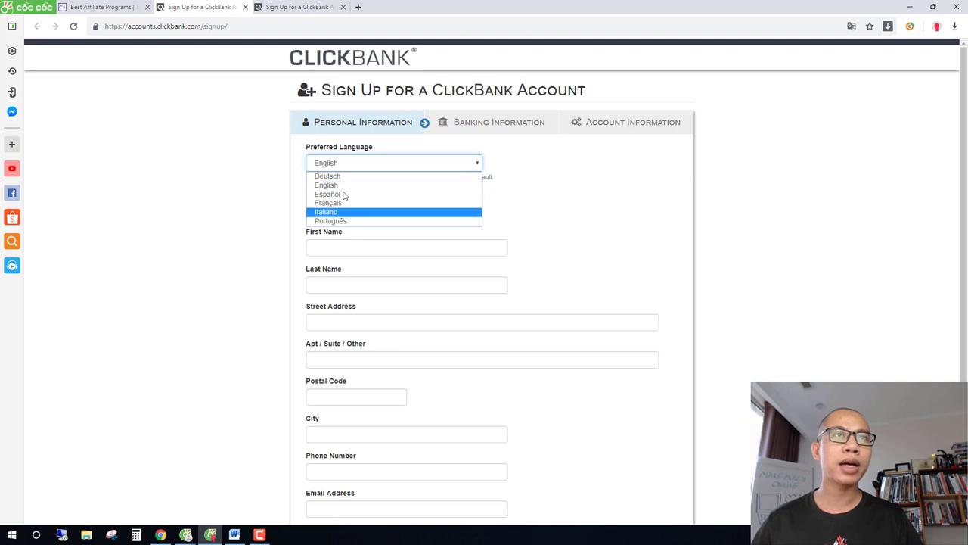
click(252, 185)
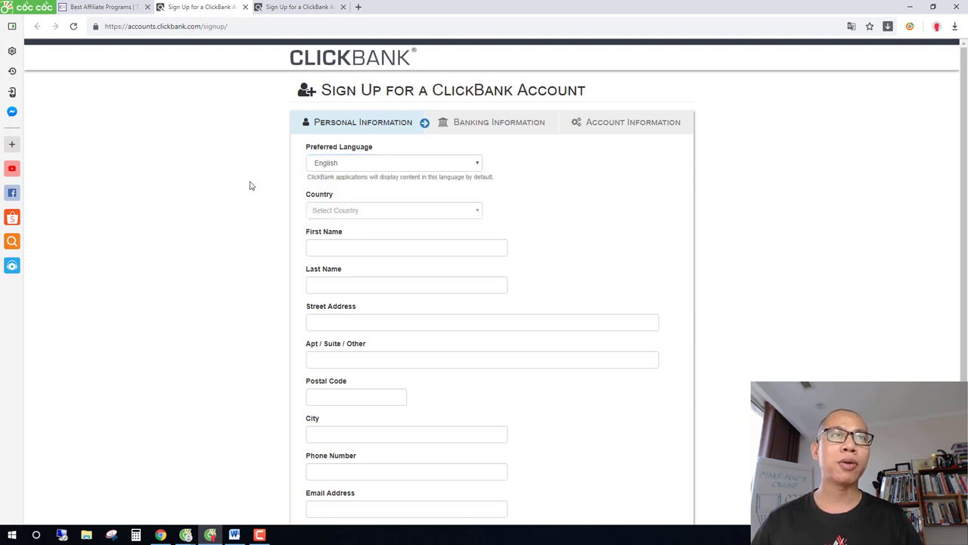
scroll(231, 261, down, 1)
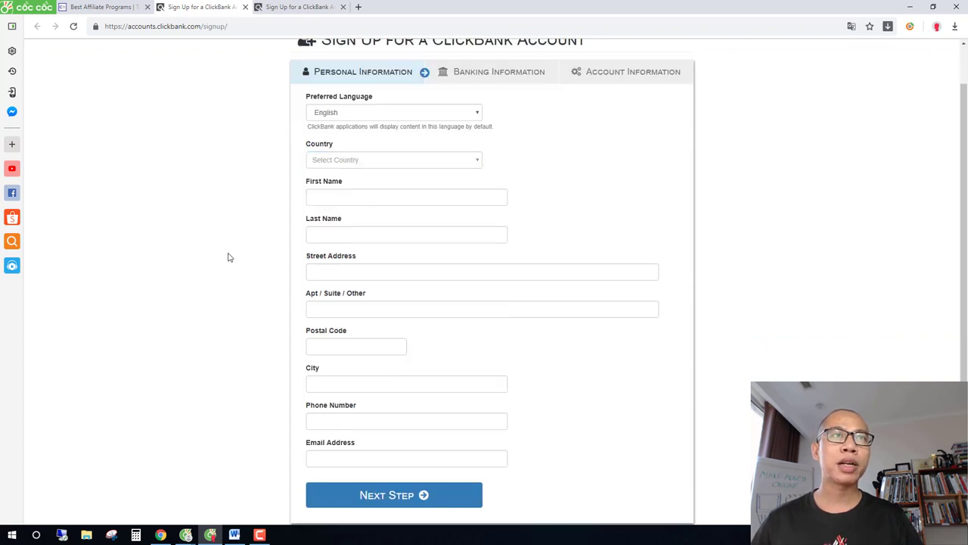
click(334, 167)
scroll(395, 279, down, 15)
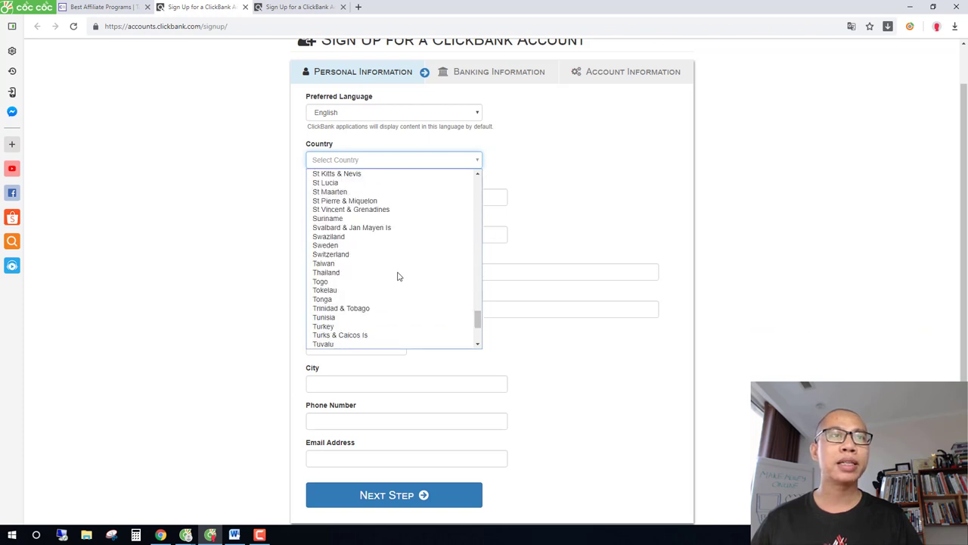
scroll(399, 277, down, 5)
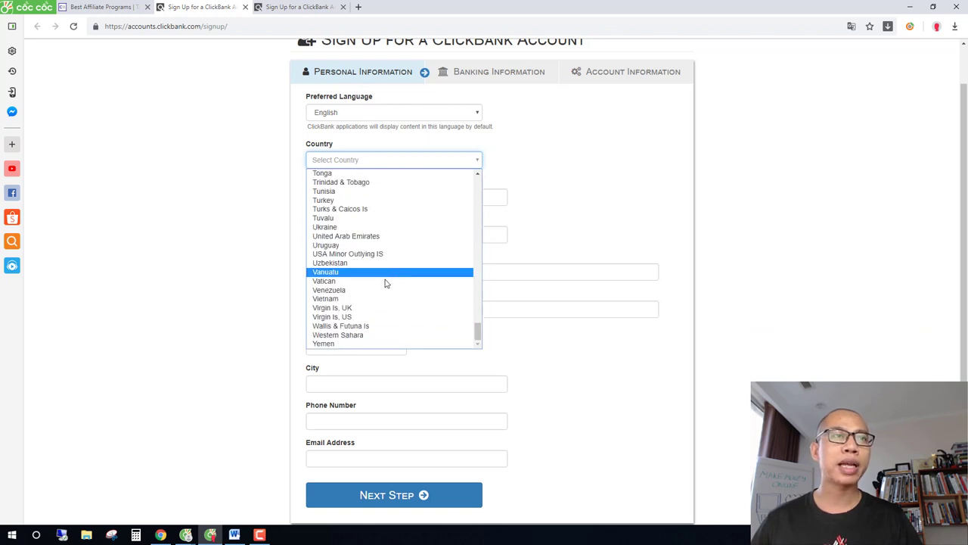
click(311, 299)
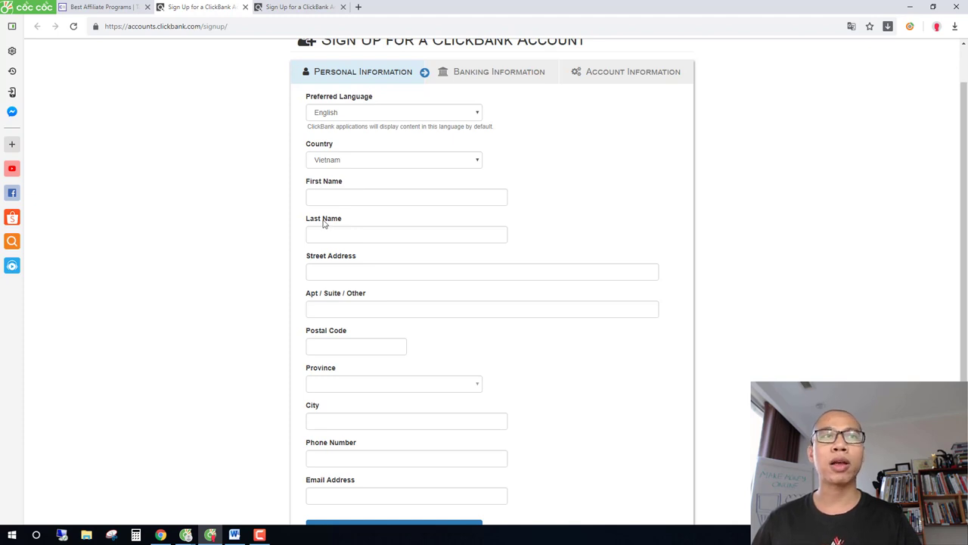
Step: Look over the Street Address and Postal Code fields, leaving both empty
scroll(231, 279, down, 1)
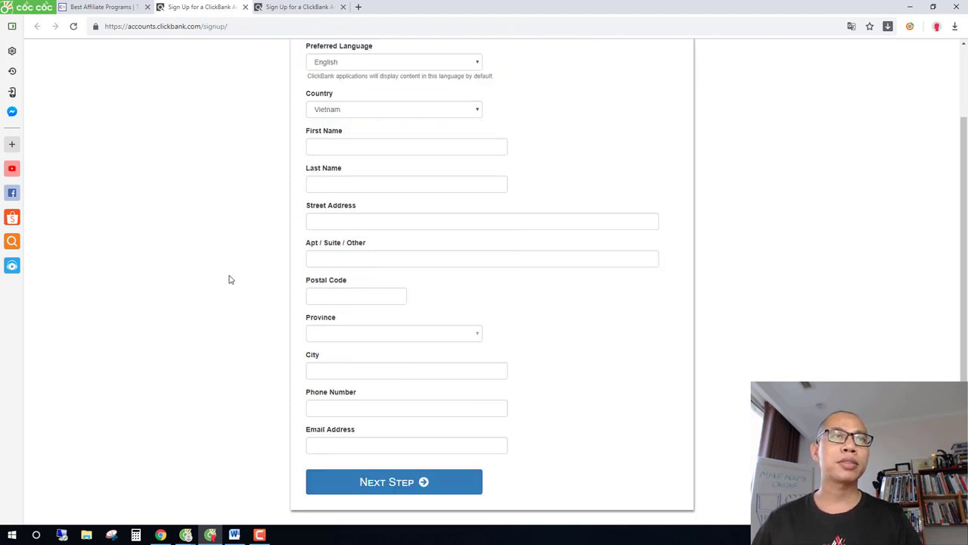
drag(317, 207, 357, 206)
click(350, 217)
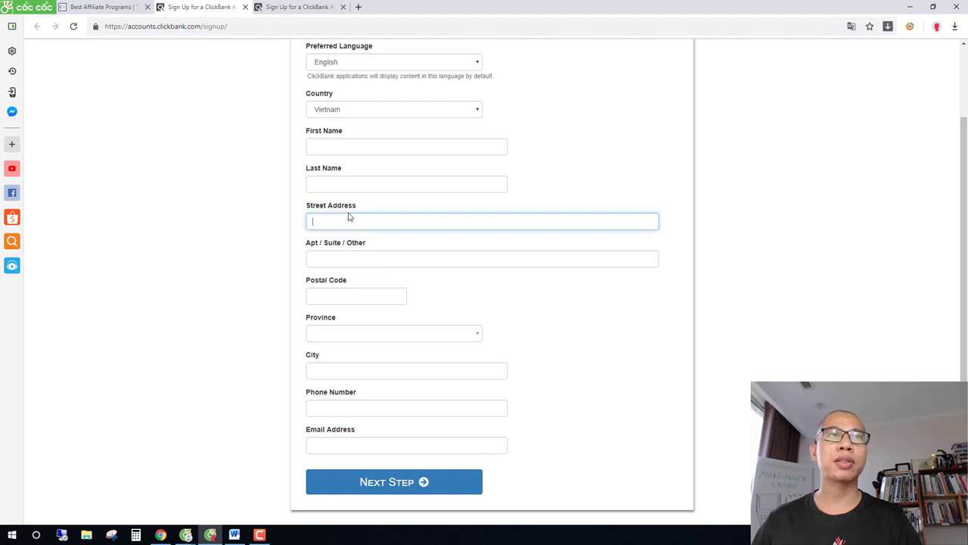
click(236, 226)
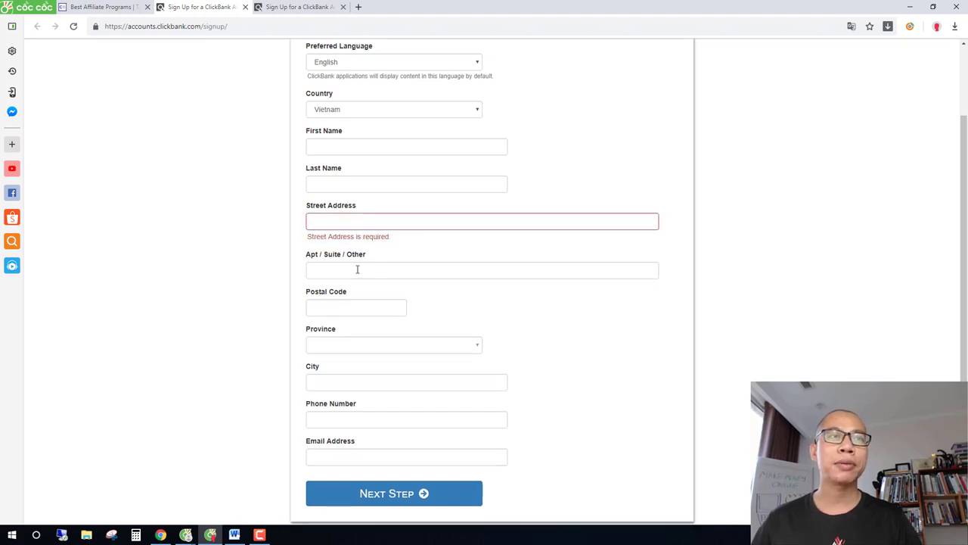
triple_click(319, 295)
click(295, 301)
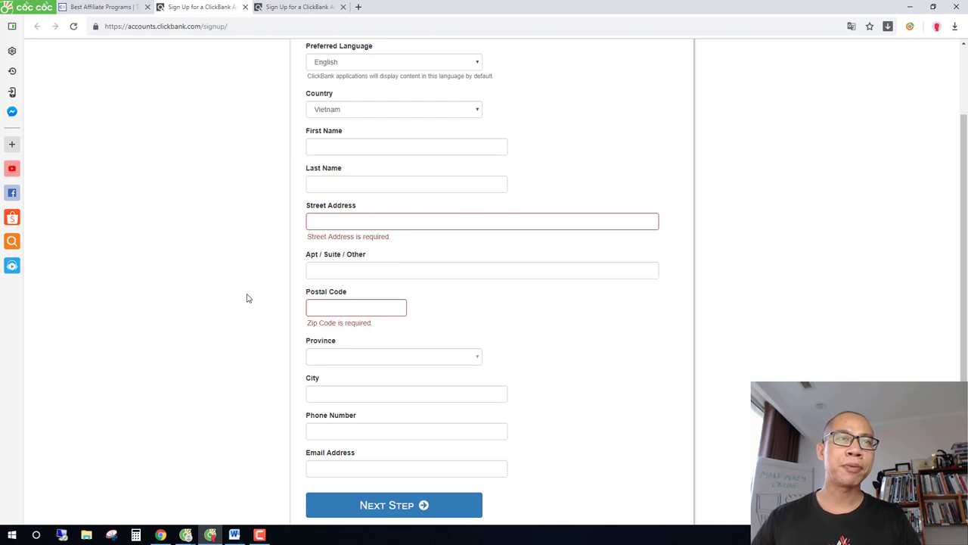
triple_click(314, 296)
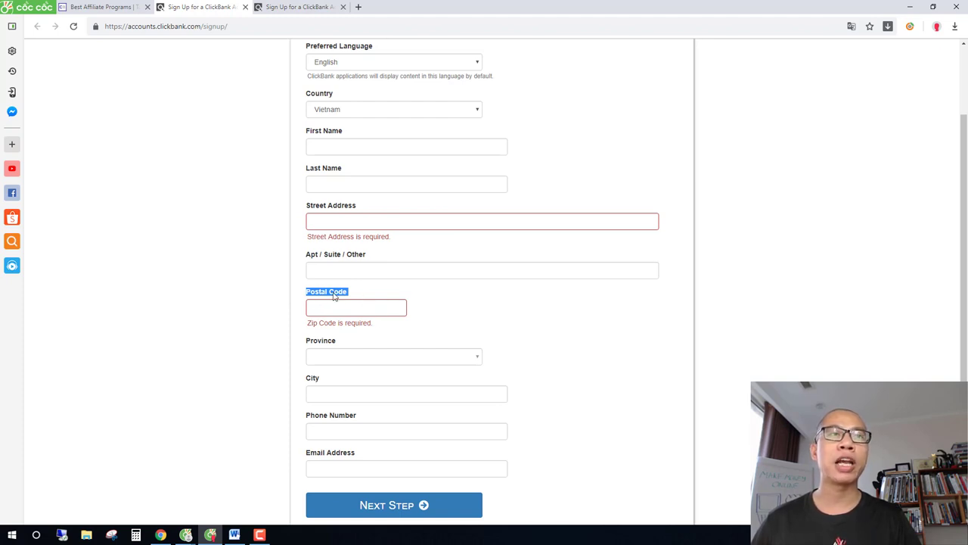
click(242, 338)
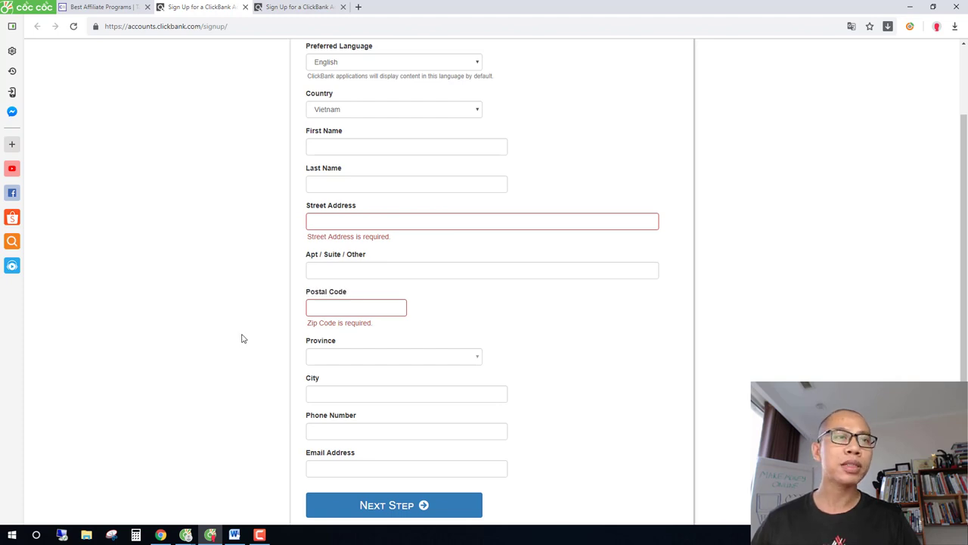
Step: Choose HO CHI MINH as the province and advance past the Personal Information step
scroll(272, 343, down, 2)
click(361, 257)
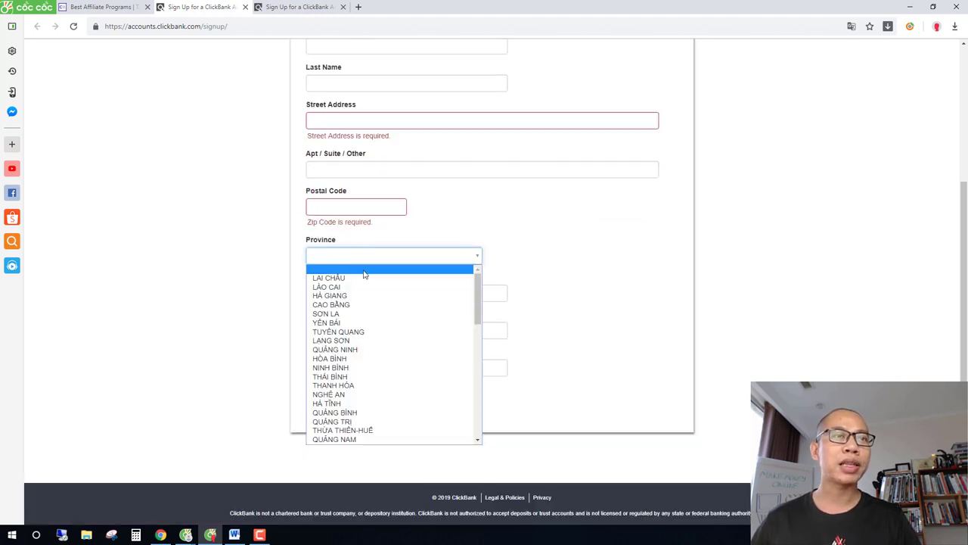
scroll(379, 310, down, 5)
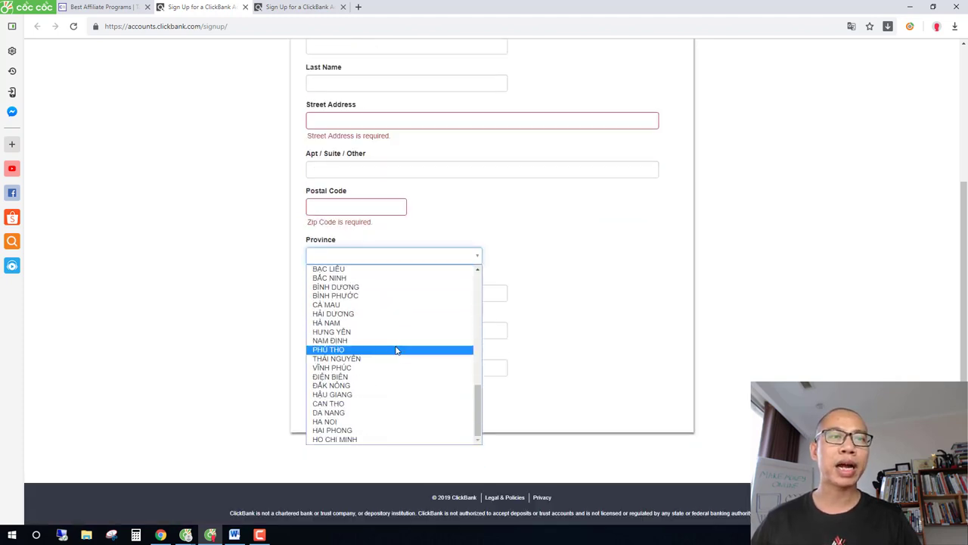
click(346, 440)
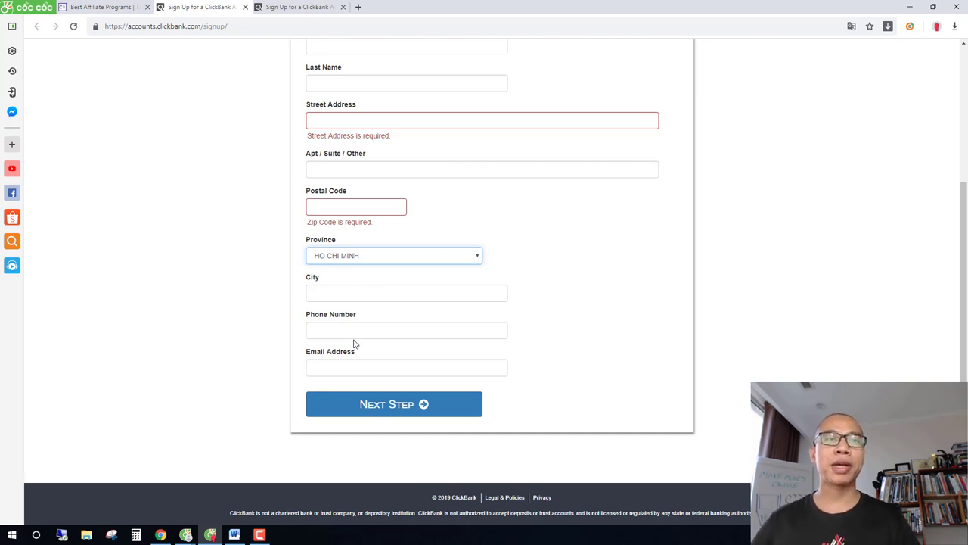
drag(327, 354, 352, 353)
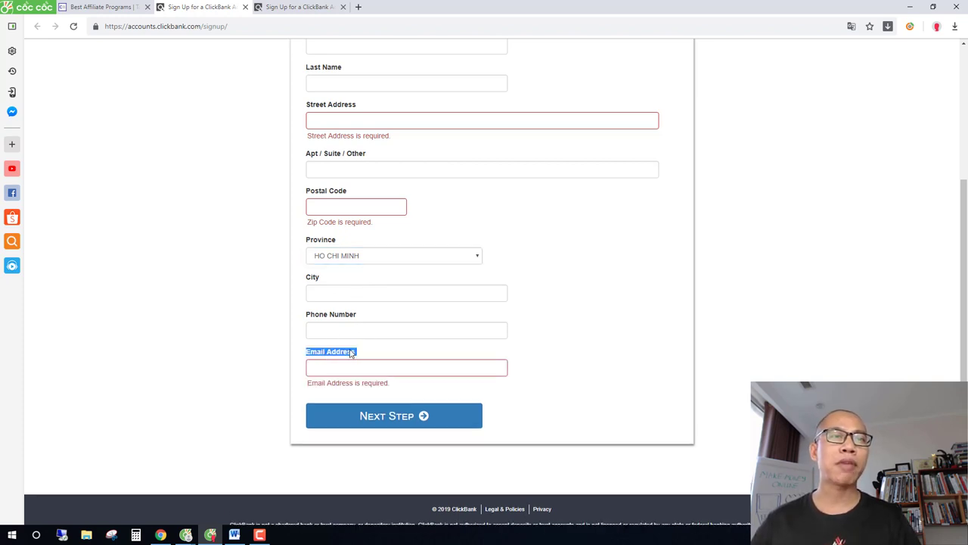
click(352, 353)
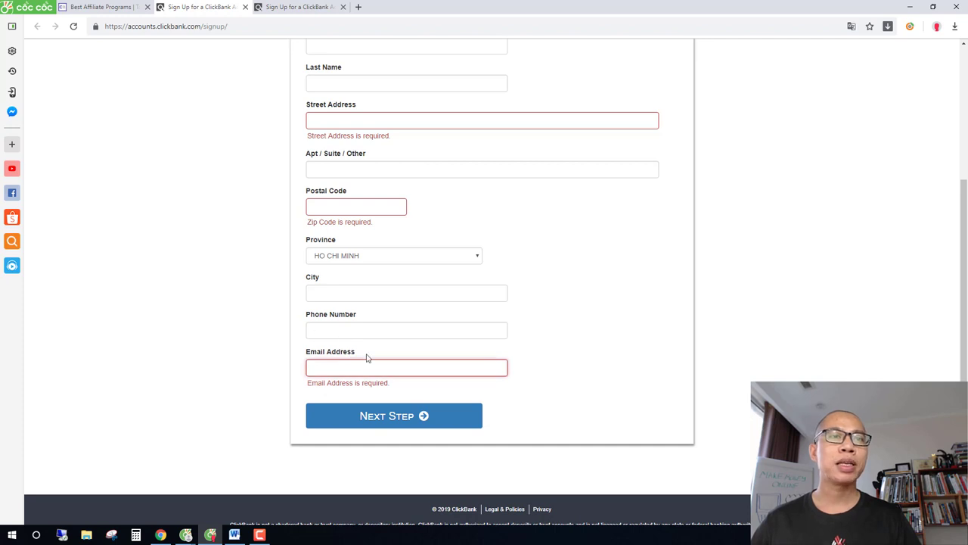
click(331, 416)
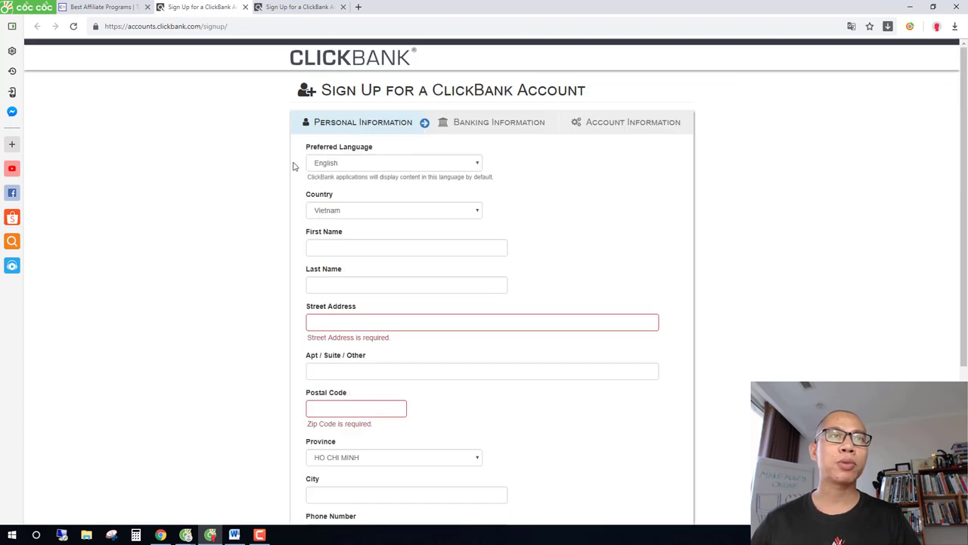
scroll(356, 378, down, 3)
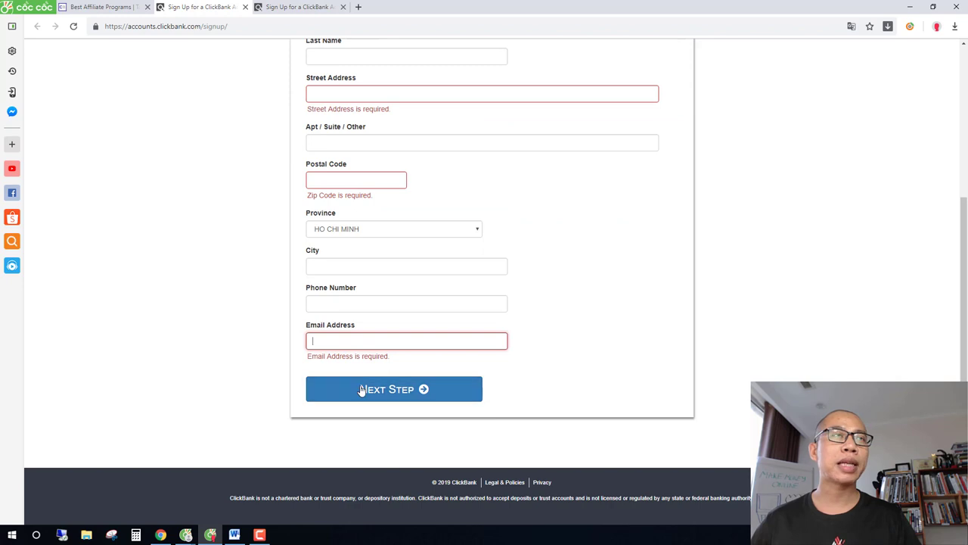
click(223, 157)
Step: On the Banking Information tab, check the Payee Name field and open the client contract terms
click(301, 6)
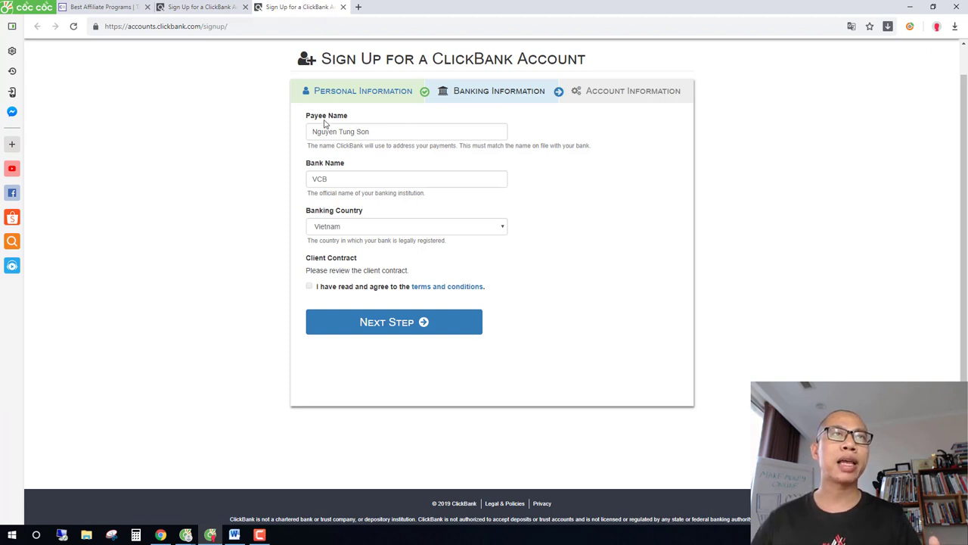
drag(310, 117, 354, 118)
click(382, 135)
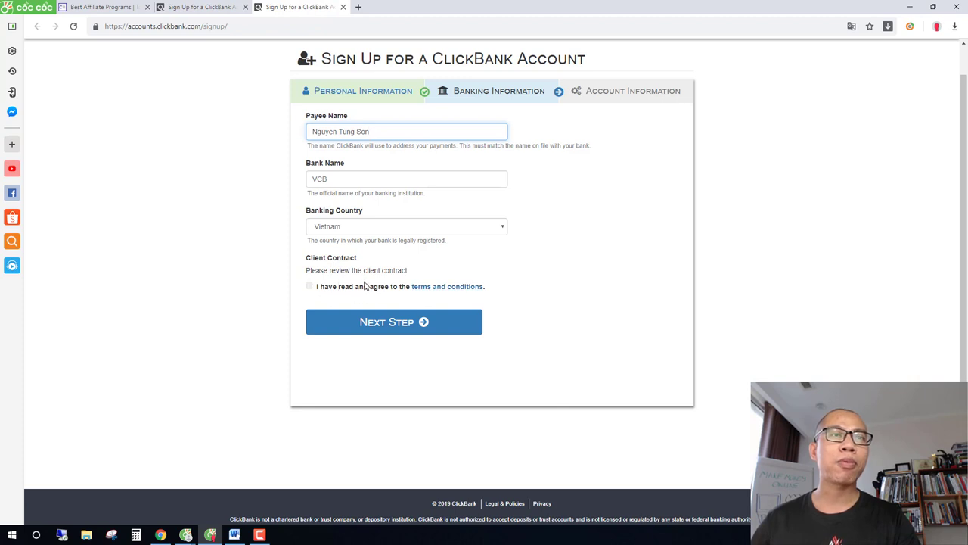
click(442, 292)
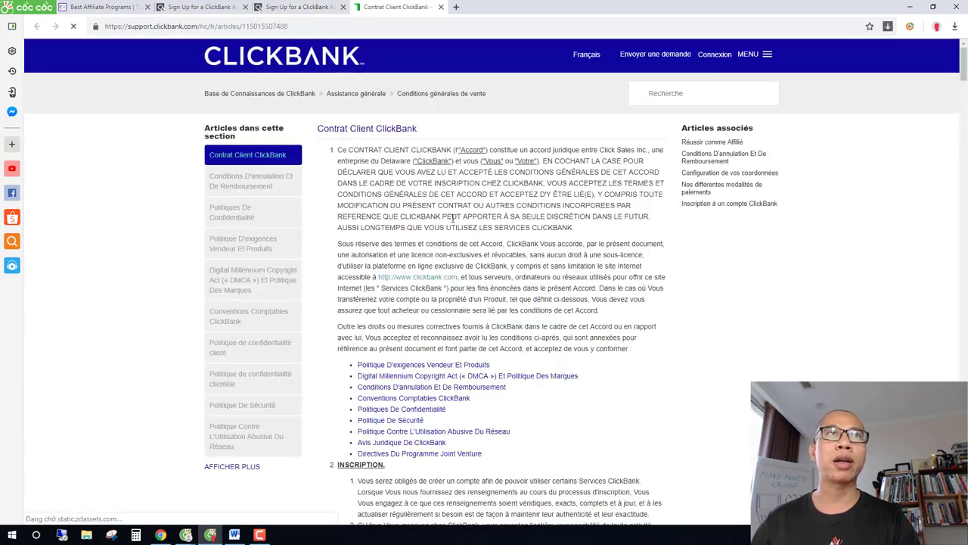
Step: After skimming the contract, tick the terms agreement box and submit with Next Step
scroll(579, 262, down, 20)
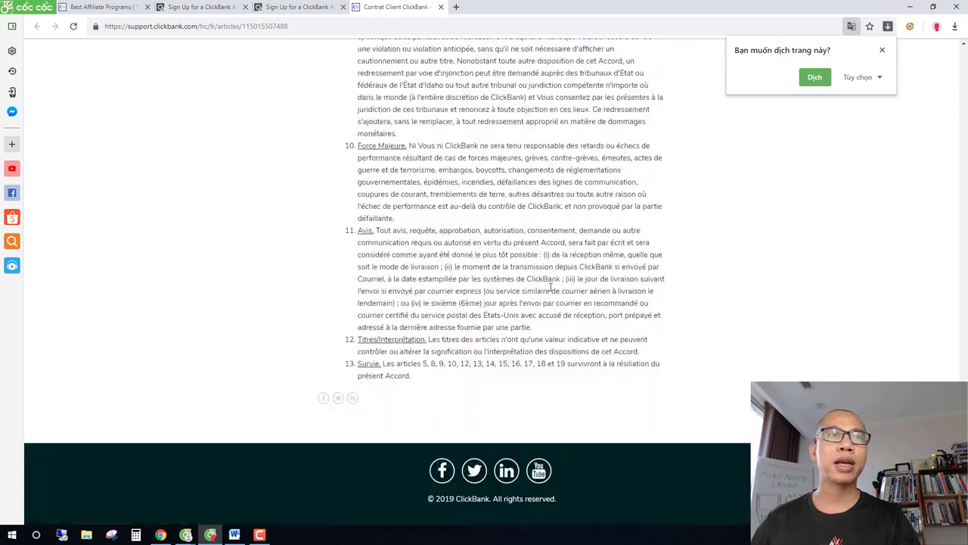
click(306, 6)
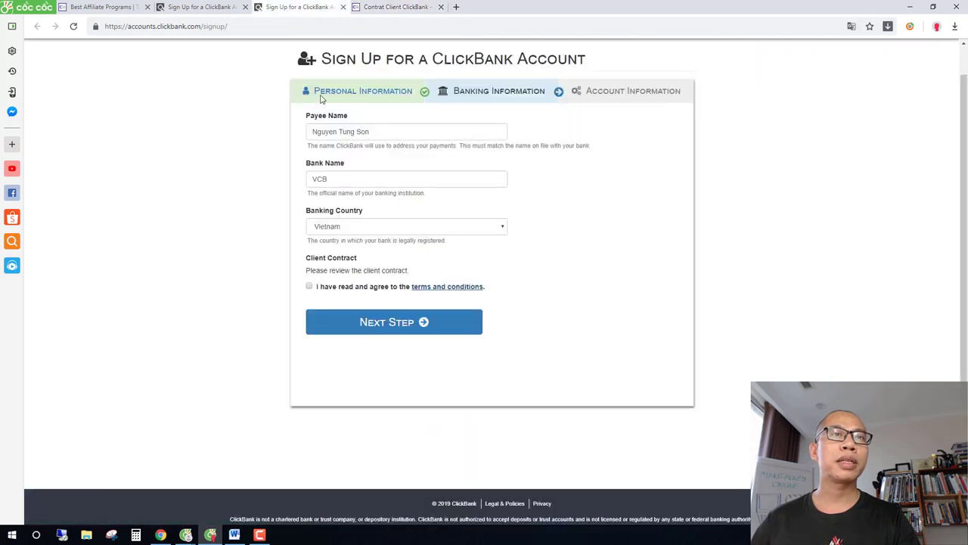
click(310, 287)
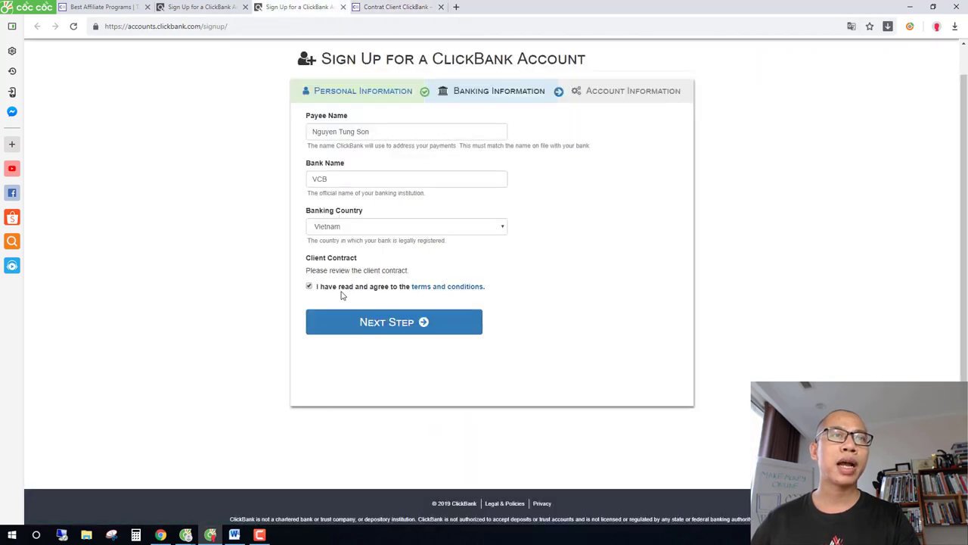
click(389, 325)
click(391, 326)
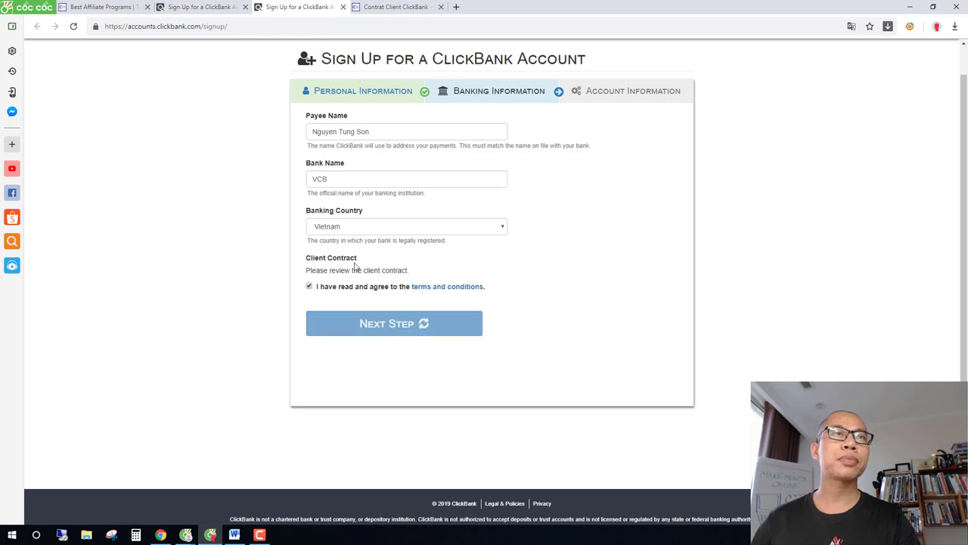
Step: Select the two traffic-light tiles in the reCAPTCHA and move to the next challenge
scroll(632, 285, down, 1)
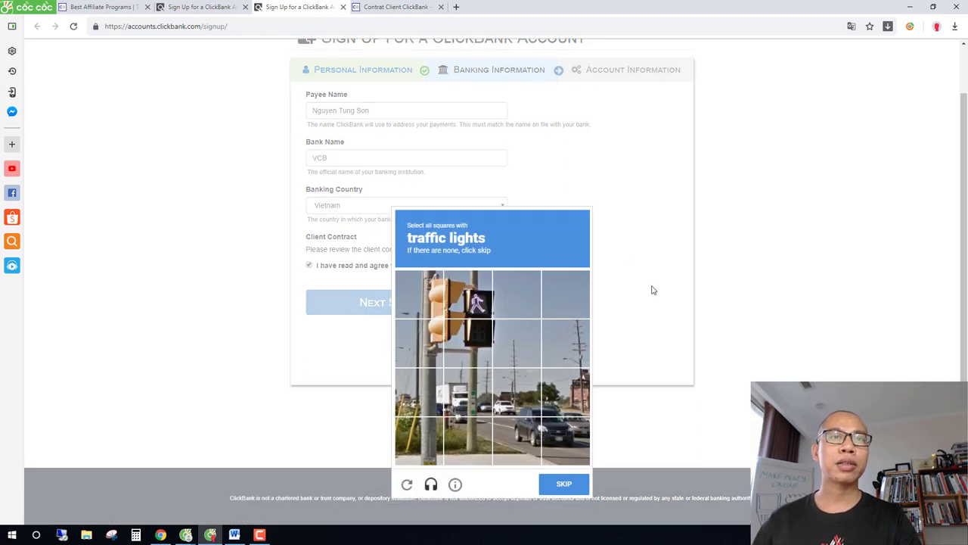
click(475, 303)
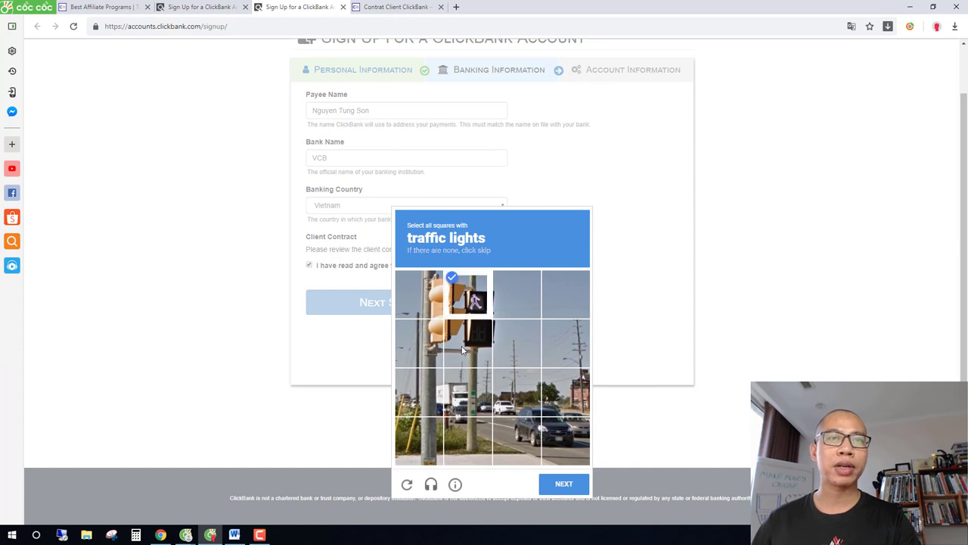
click(463, 342)
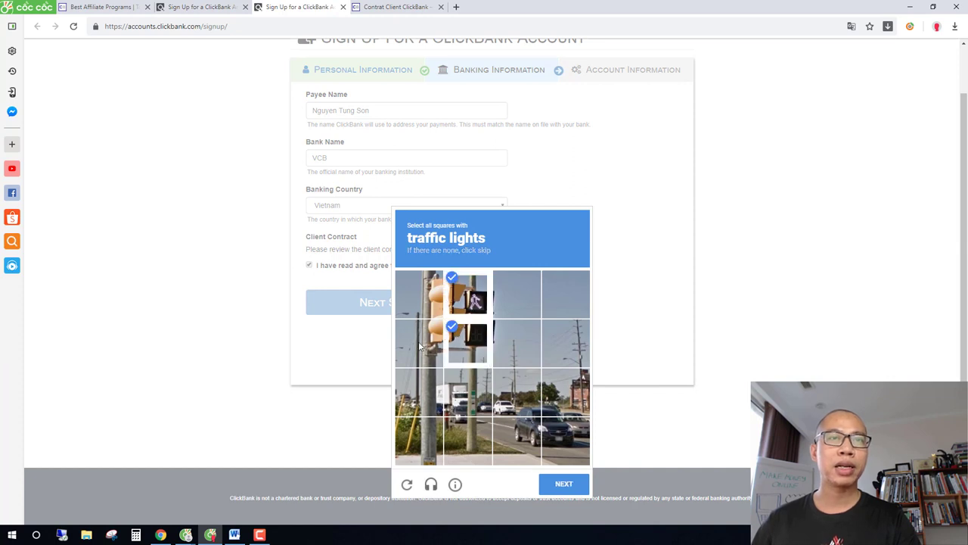
click(563, 483)
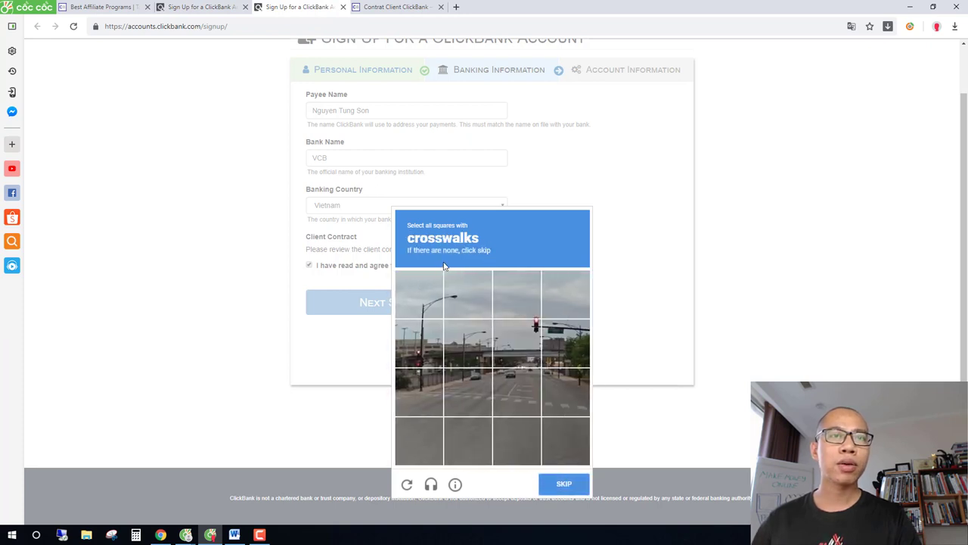
Step: Select the three crosswalk tiles and verify the reCAPTCHA
click(427, 409)
click(514, 397)
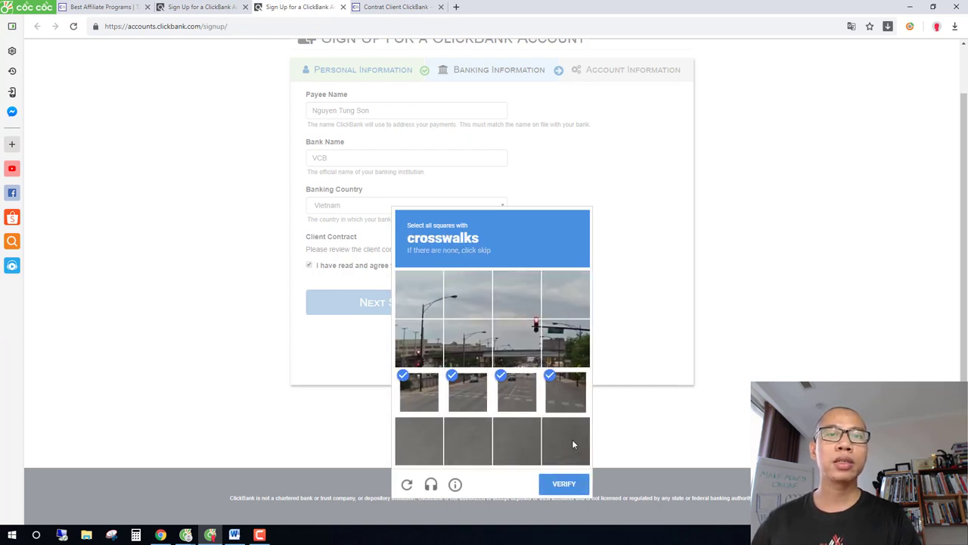
click(566, 393)
click(564, 483)
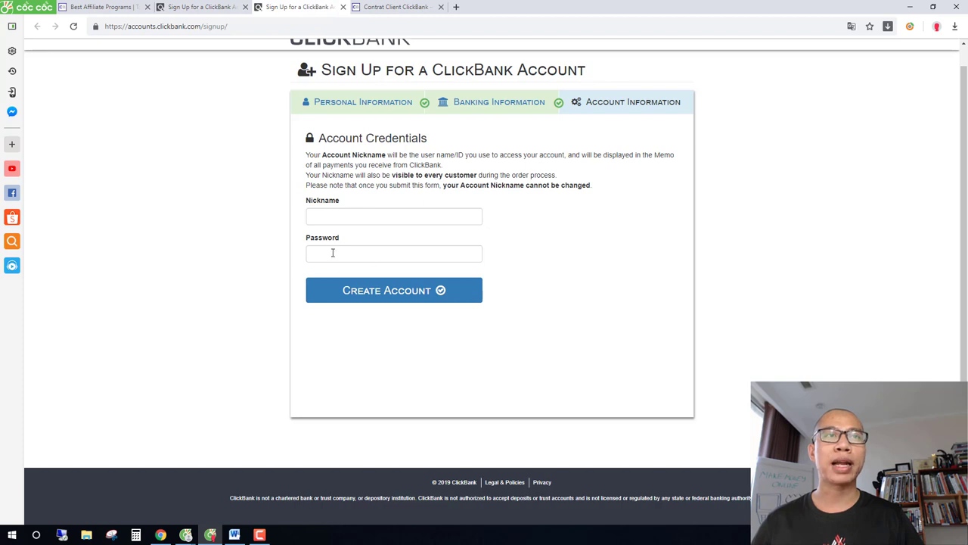
Step: Enter an account nickname and a first password attempt
click(382, 216)
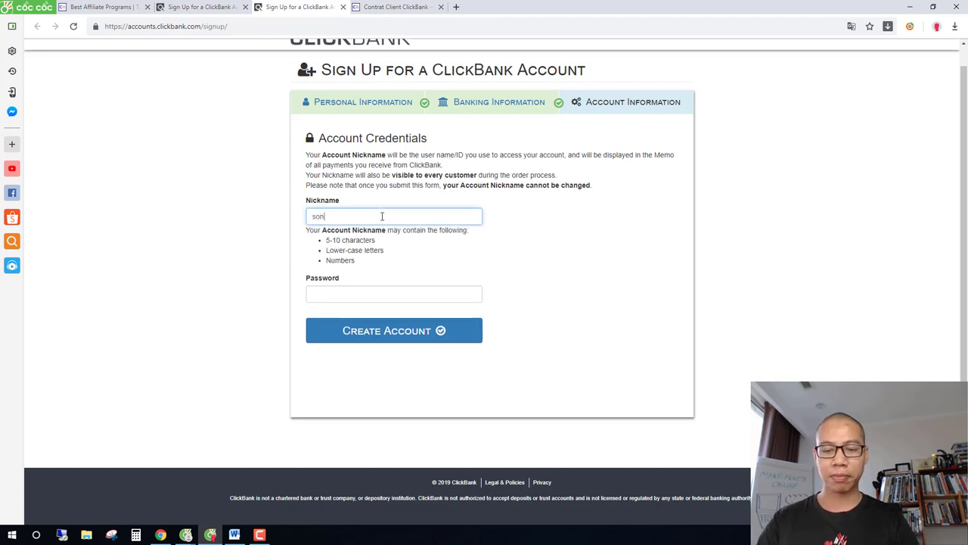
key(Tab)
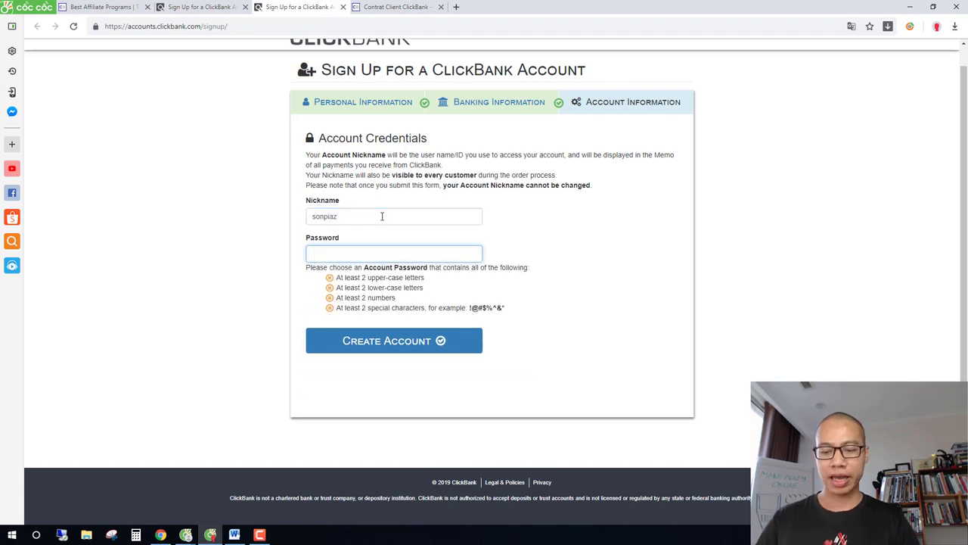
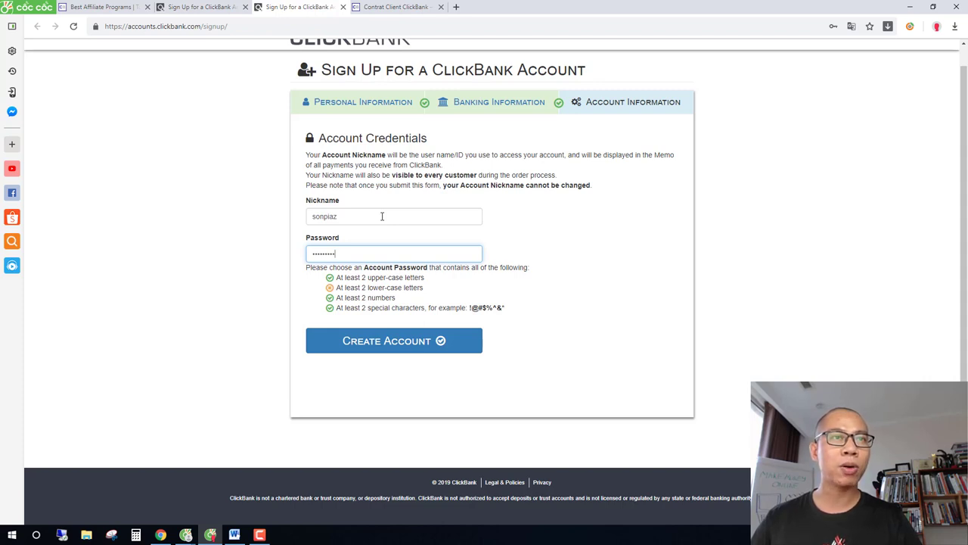
Step: Retype the password until all four strength rules pass, then submit the account details
key(ctrl+a)
key(BackSpace)
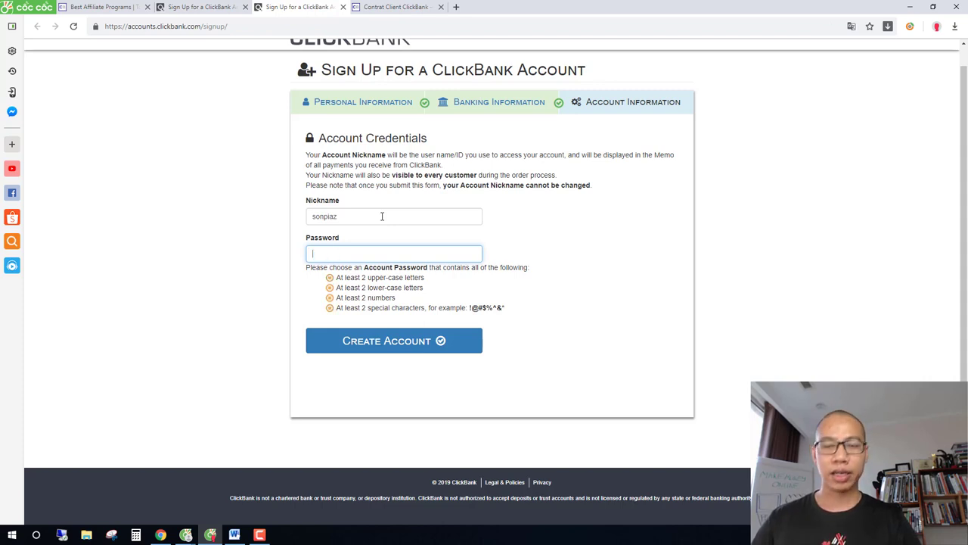
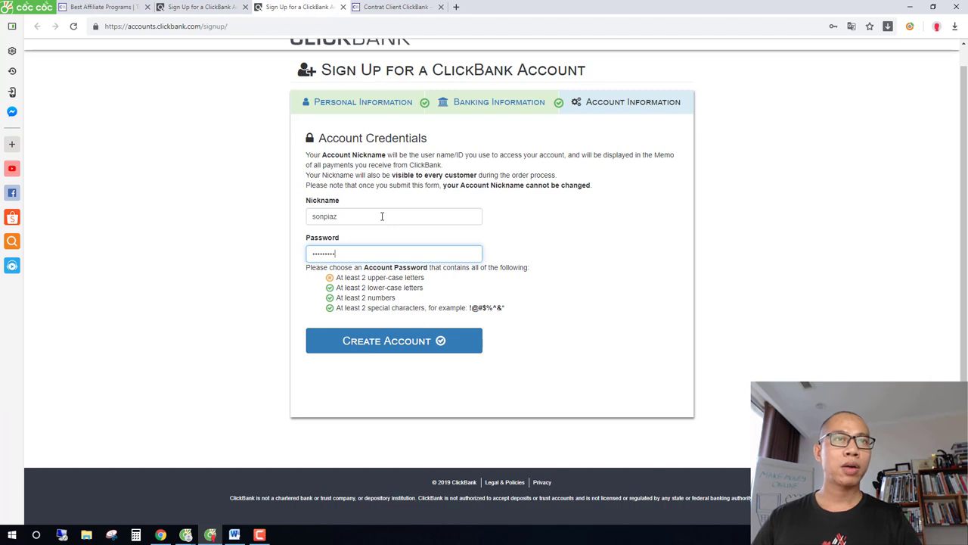
key(ctrl+a)
key(BackSpace)
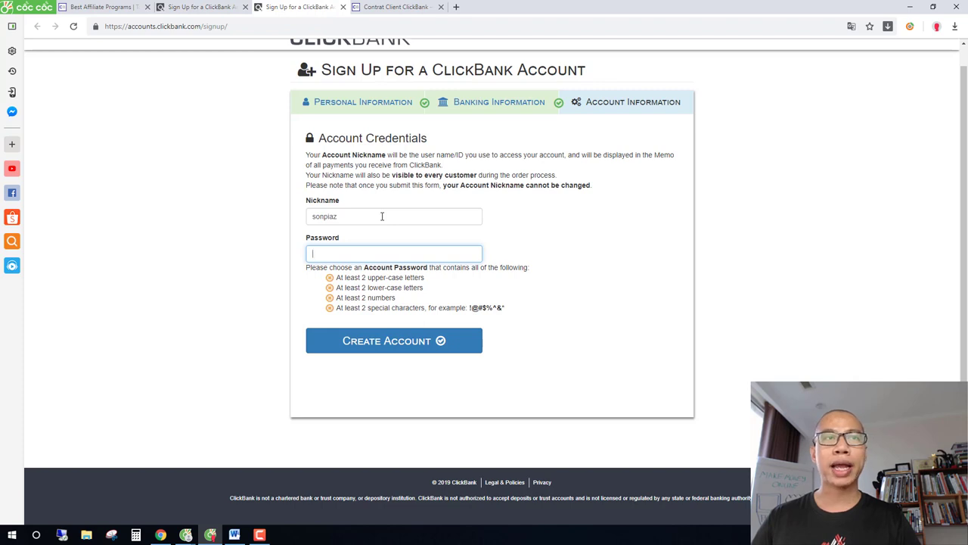
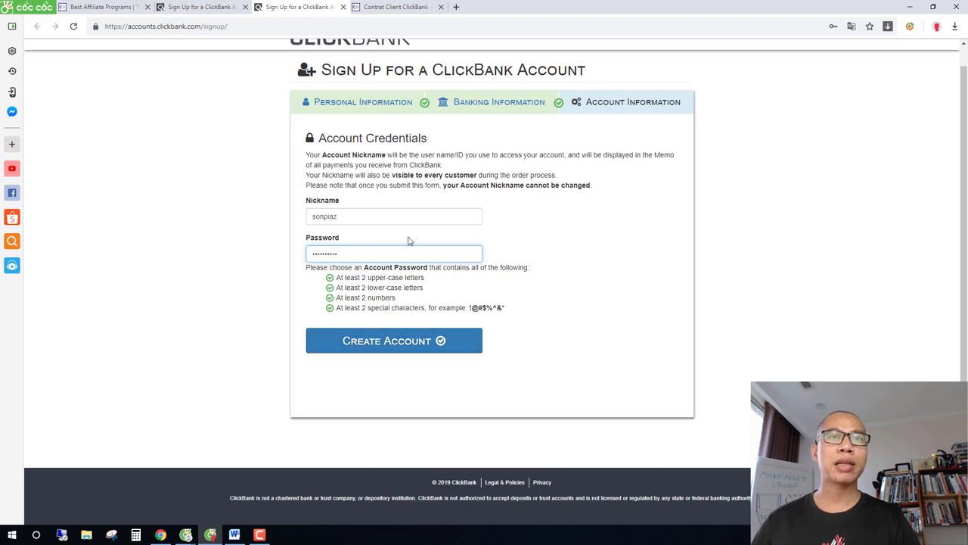
click(374, 341)
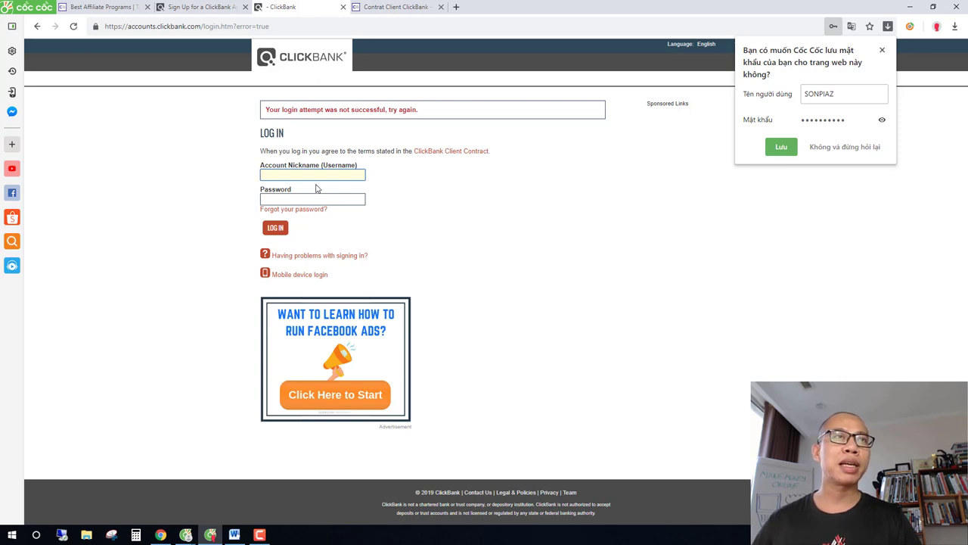
Step: Save the credentials in Cốc Cốc, log in with the new account, and skip the survey to DASHBOARD
click(781, 146)
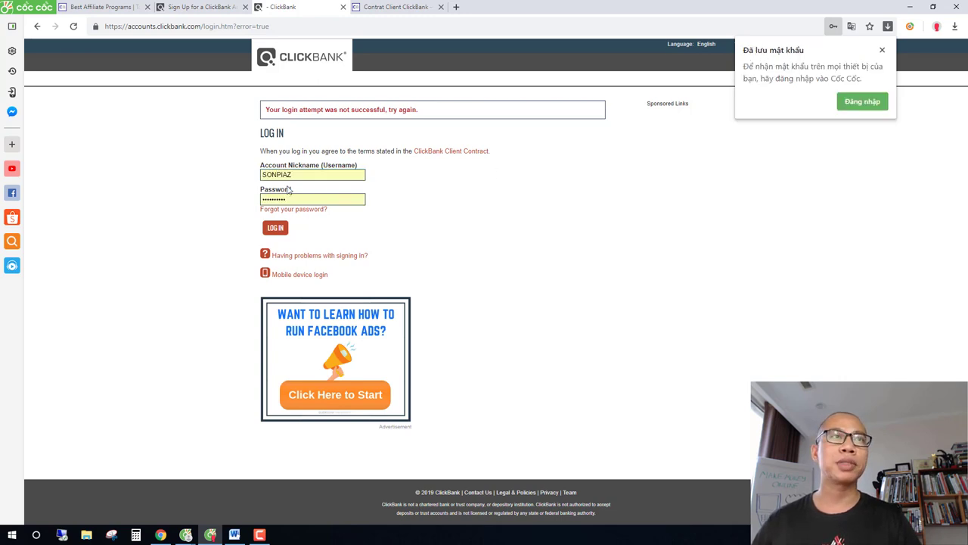
click(274, 227)
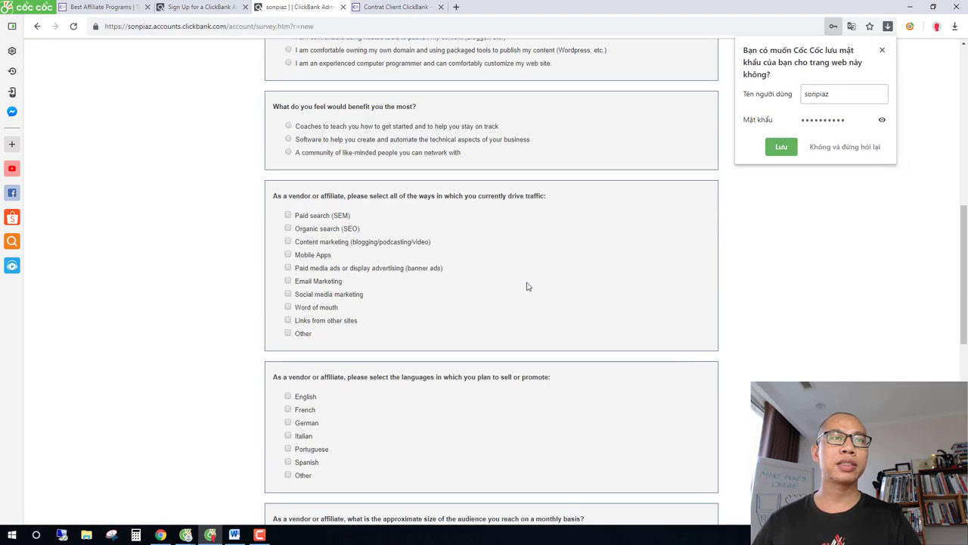
drag(455, 101, 641, 152)
click(506, 64)
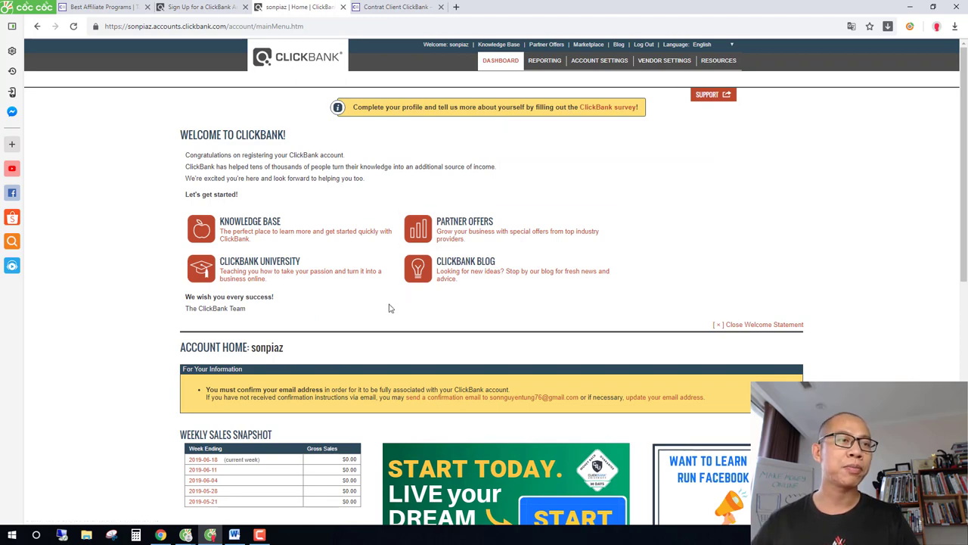
Step: Scroll through the dashboard's welcome section, Account Home and $0.00 sales snapshots
scroll(389, 307, down, 1)
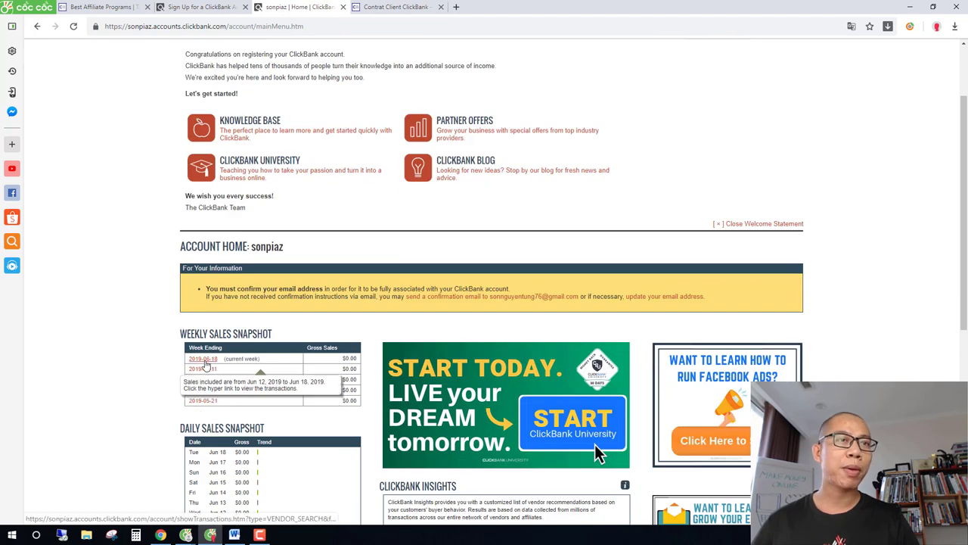
scroll(220, 374, down, 2)
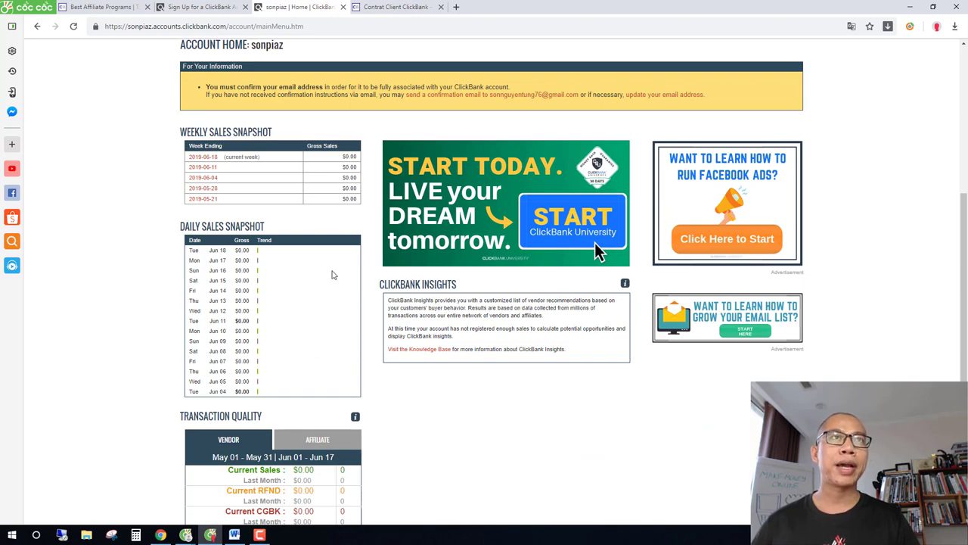
scroll(325, 274, up, 3)
Step: In Word, select the blacked-out tips paragraph and set its shading to No Color
click(234, 535)
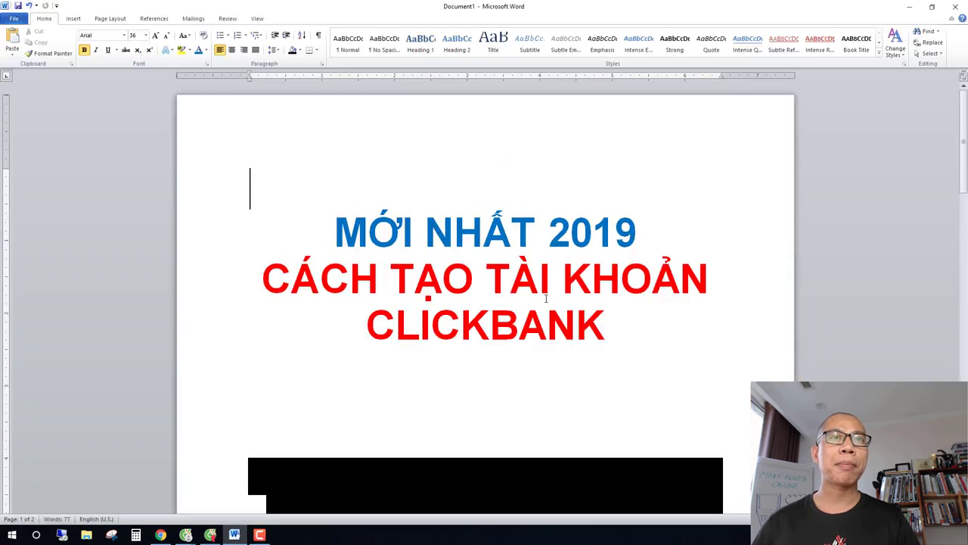
scroll(543, 316, down, 2)
click(726, 376)
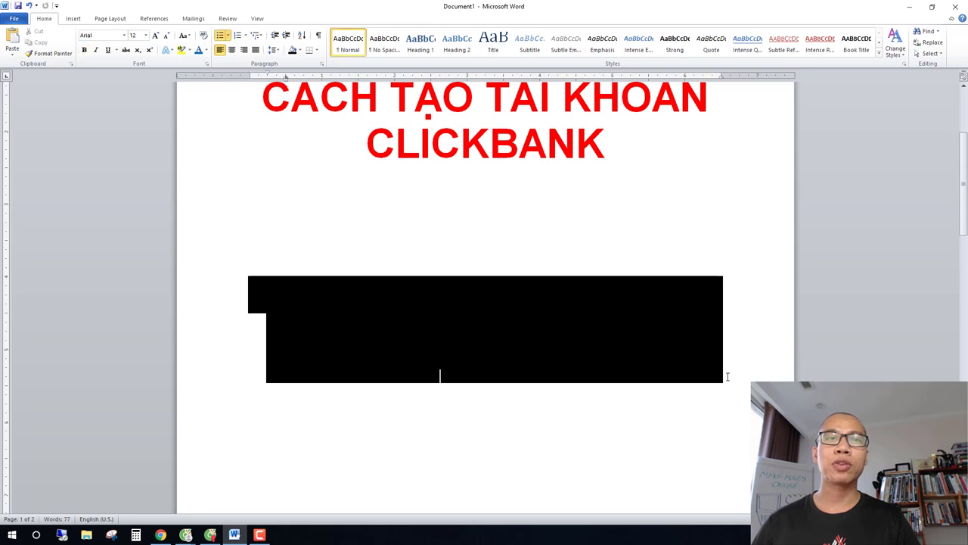
drag(440, 375, 325, 175)
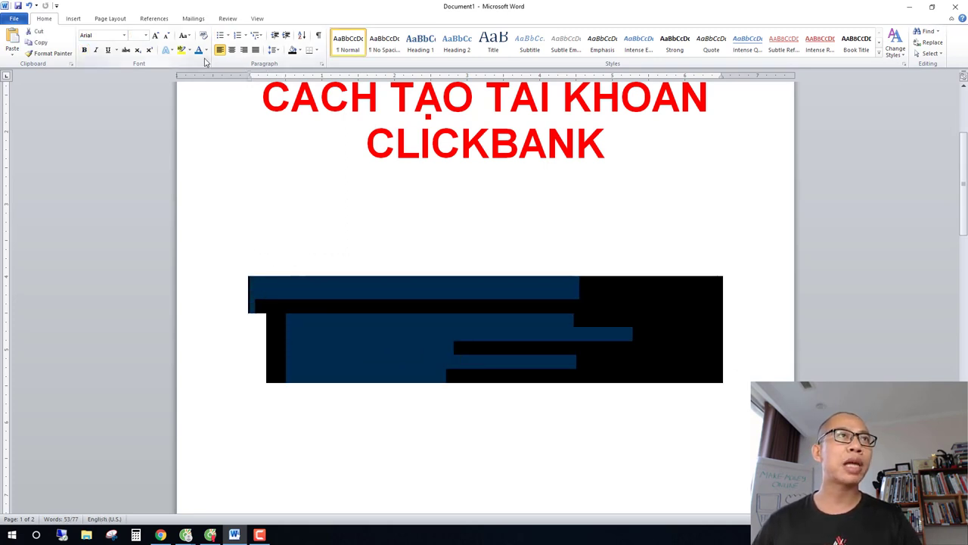
click(301, 51)
click(292, 72)
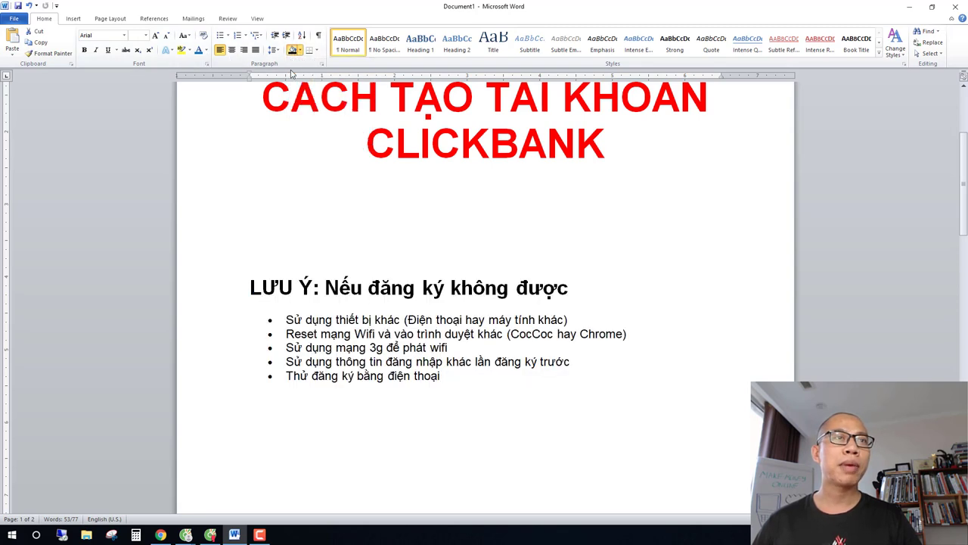
click(572, 295)
scroll(683, 333, down, 2)
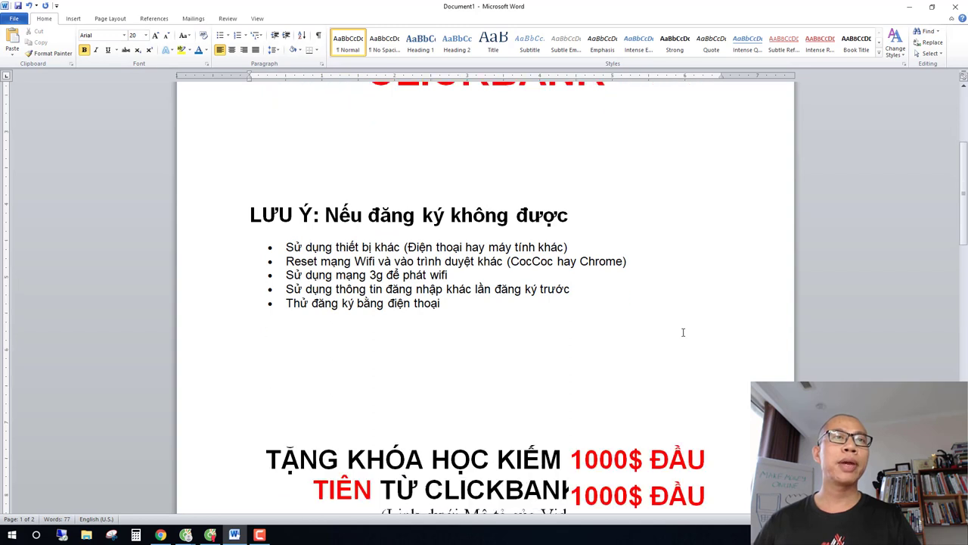
scroll(681, 331, up, 2)
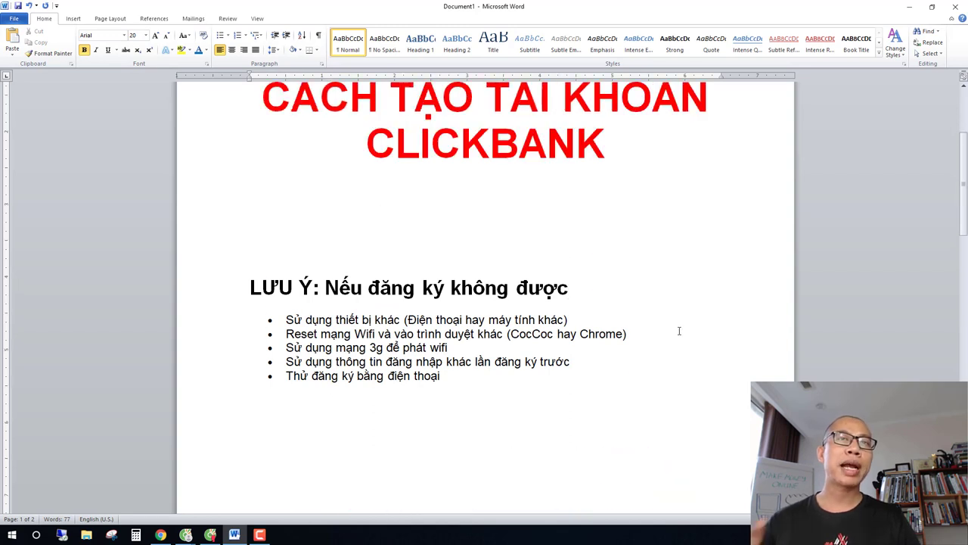